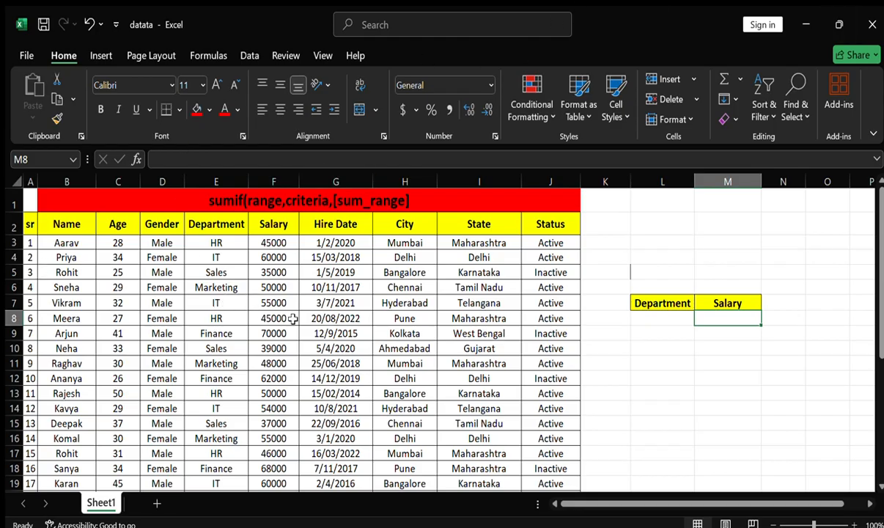
Examine the employee table's column headers and the salaries of the HR department rows
left_click(74, 222)
left_click(118, 226)
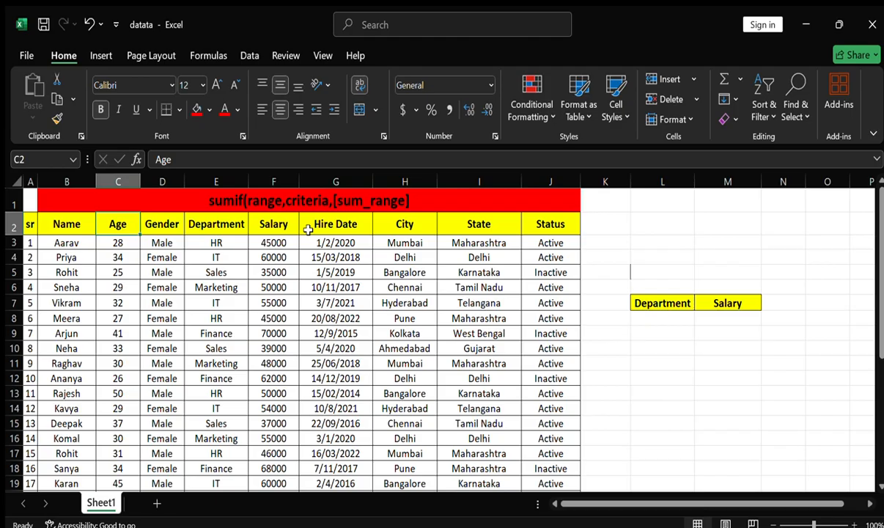
left_click(214, 236)
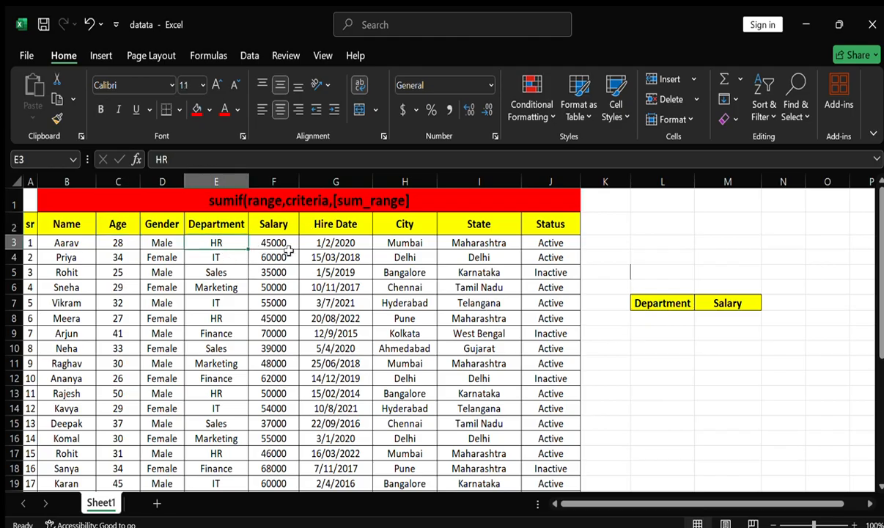
left_click(231, 318)
left_click(265, 324)
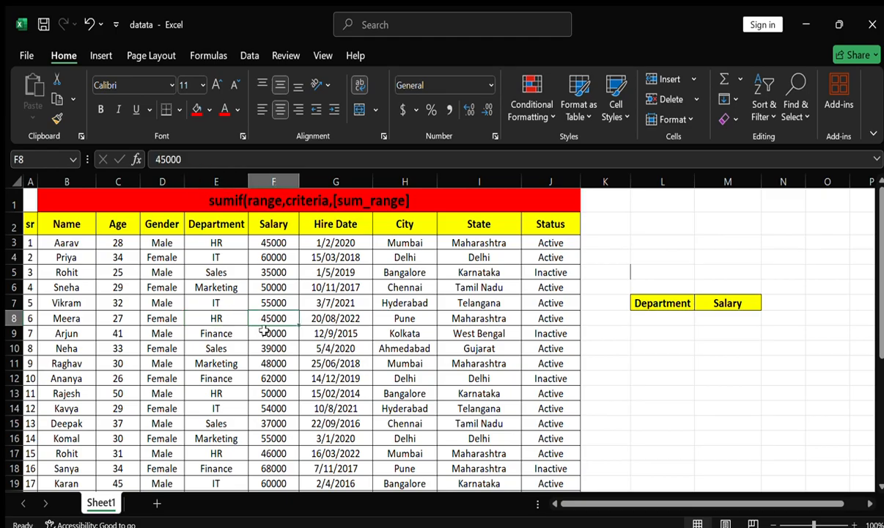
left_click(228, 393)
left_click(273, 394)
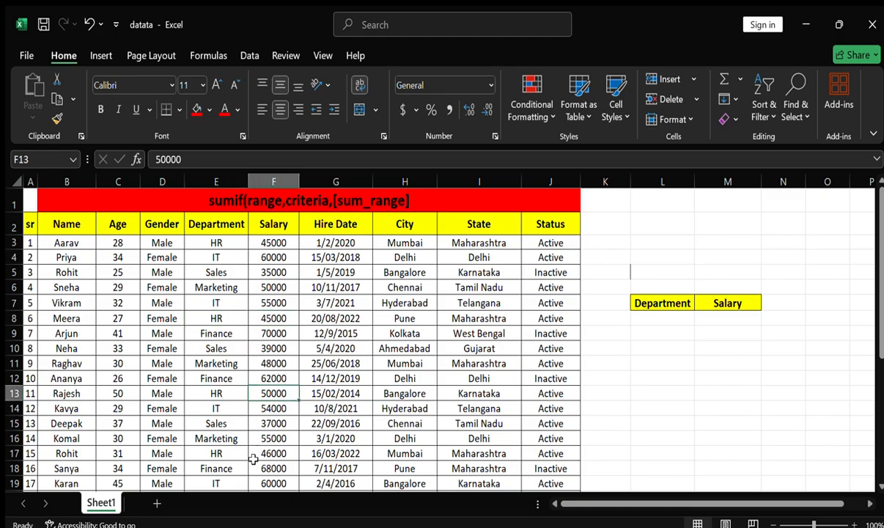
left_click(239, 453)
left_click(261, 452)
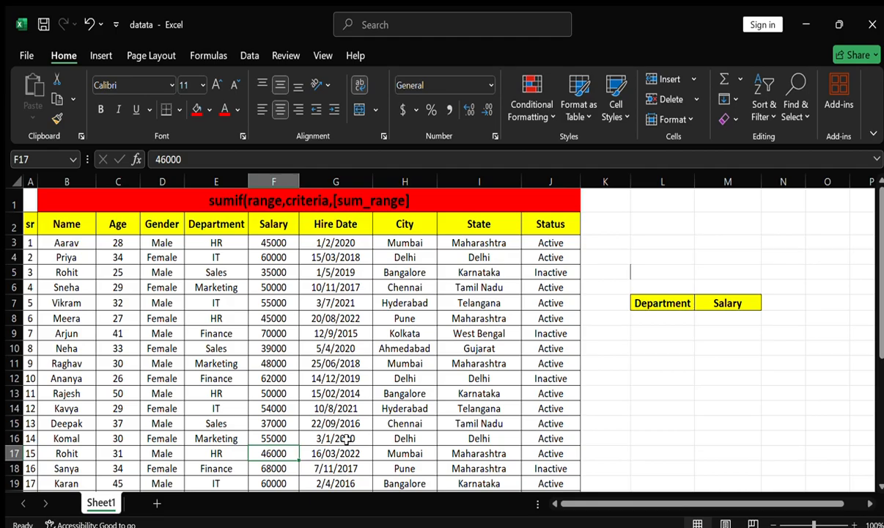
left_click(232, 243)
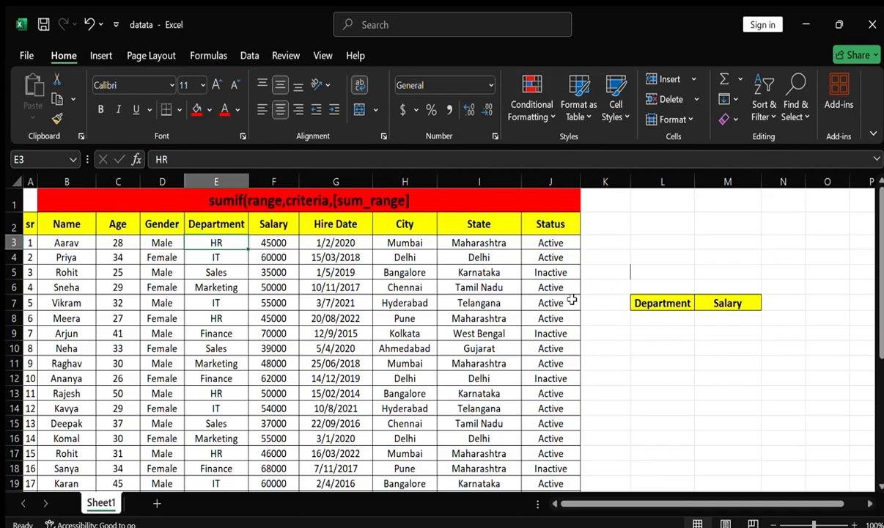
Start a SUMIF formula in cell M8 under the Salary header, using department cells E3:E33 as the range
left_click(718, 316)
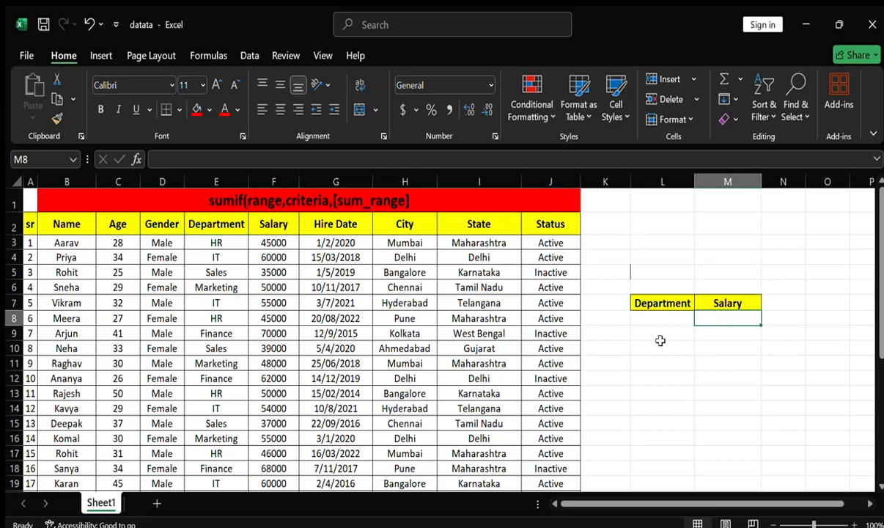
type("=su")
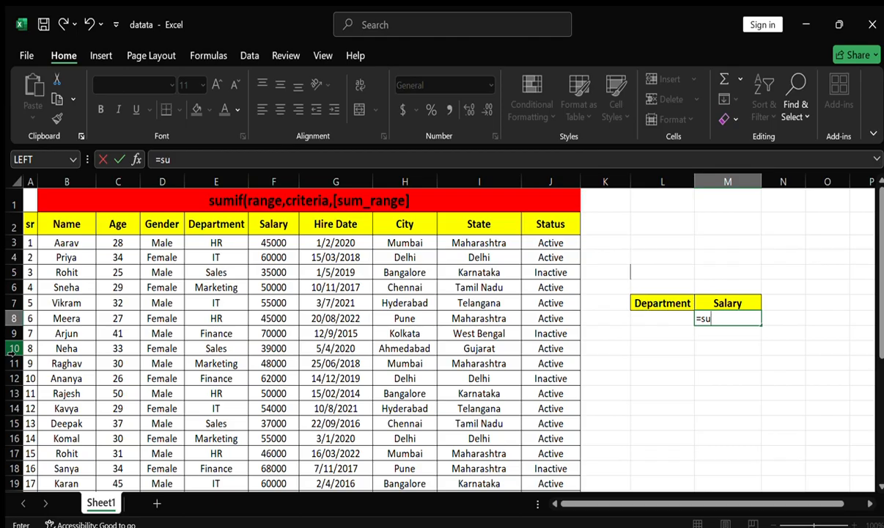
type("mif")
key("Tab")
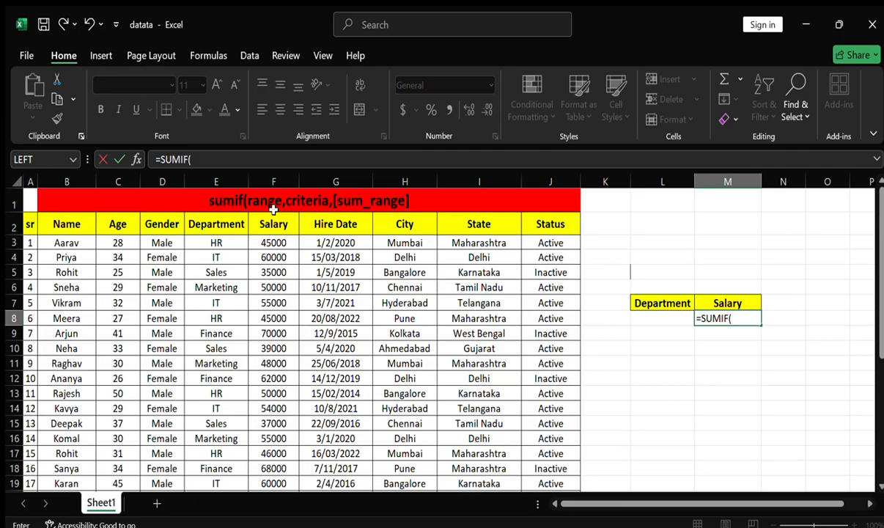
left_click(235, 242)
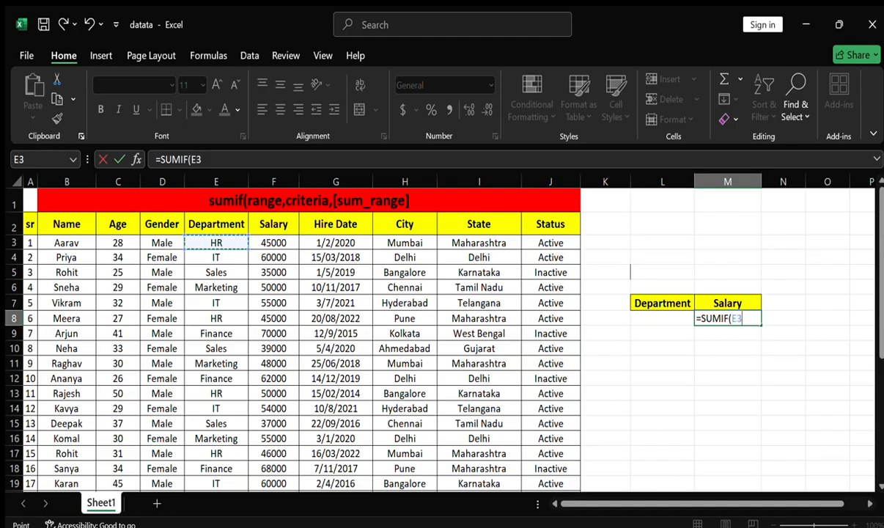
type(":E33")
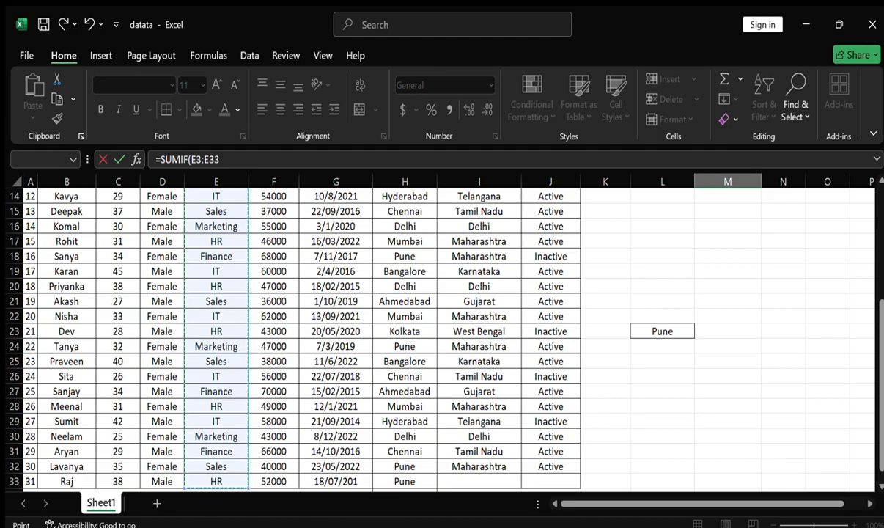
scroll(440, 339, "up", 5)
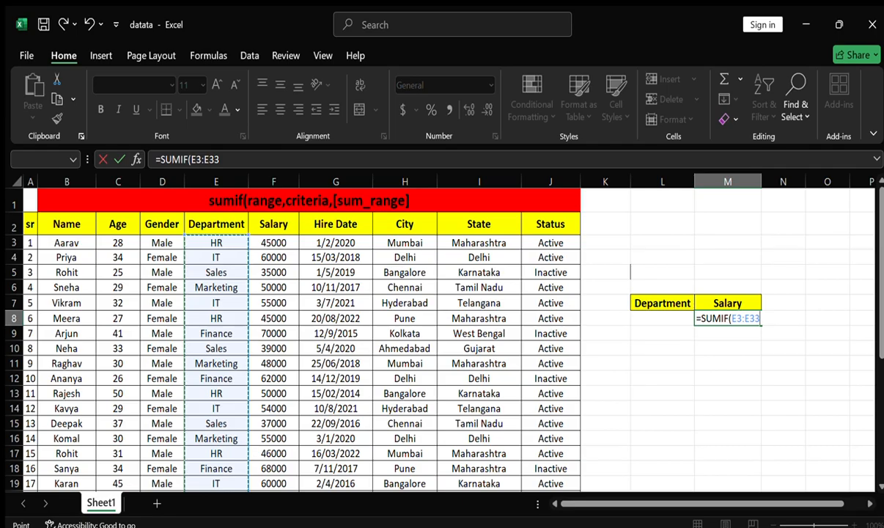
Complete the SUMIF formula with the criterion "hr" and the salary cells F3:F33 as the sum range
type(",")
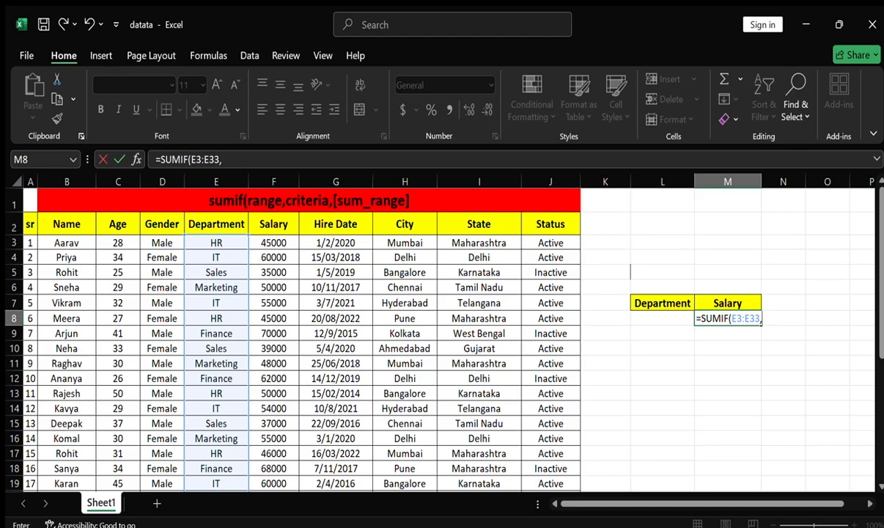
type("\"hr\",")
left_click(285, 242)
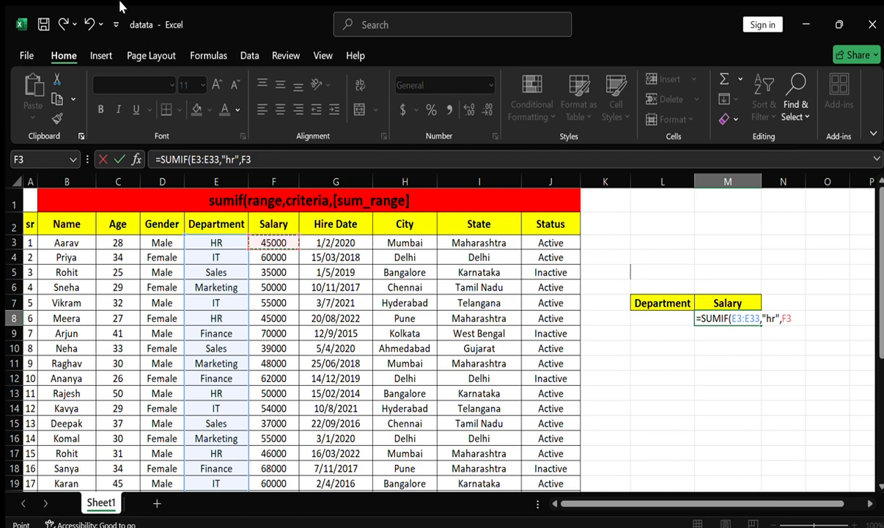
key("ctrl+shift+Down")
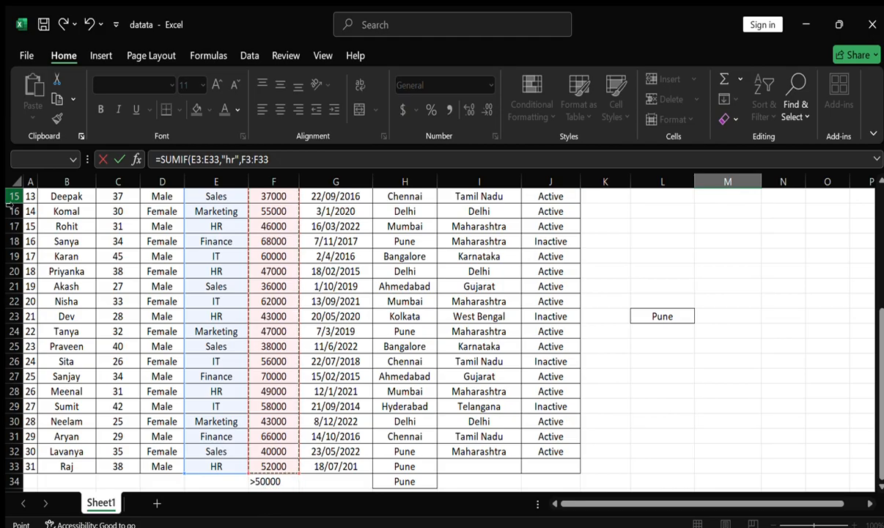
scroll(9, 208, "up", 5)
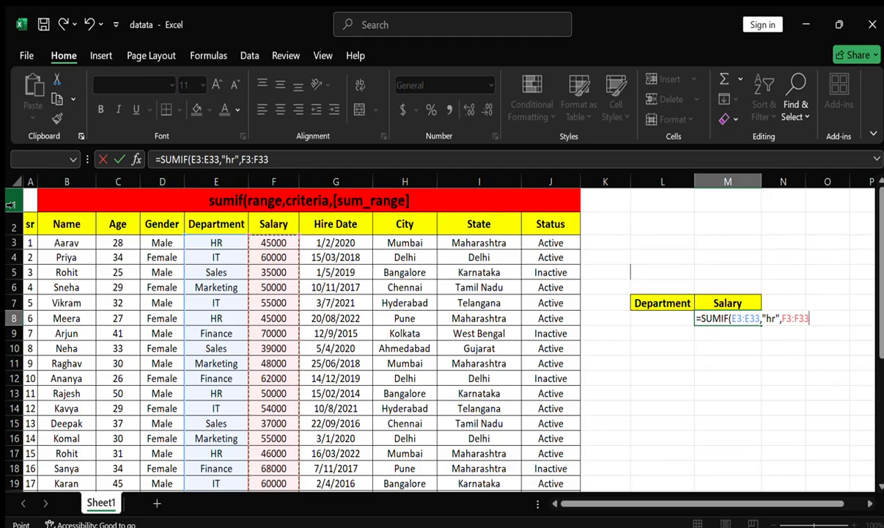
key("Return")
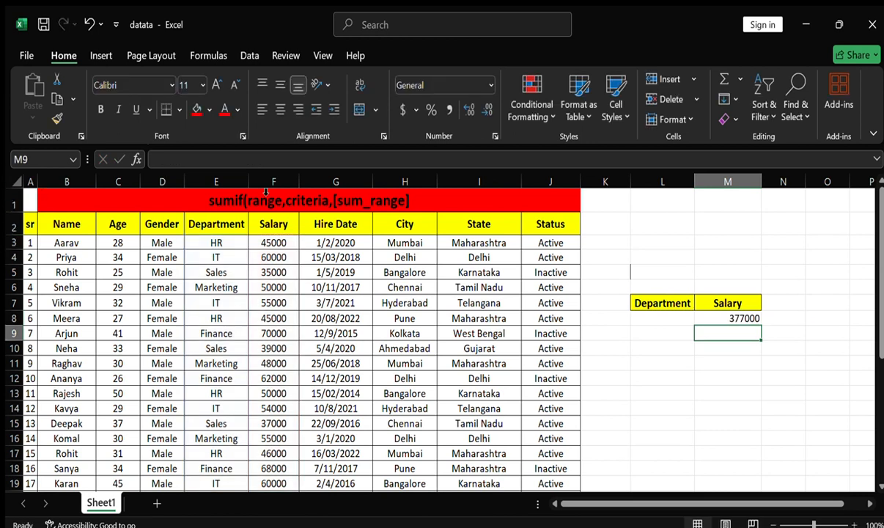
Replace the "hr" criterion in M8's SUMIF formula with a reference to cell L8
left_click(704, 318)
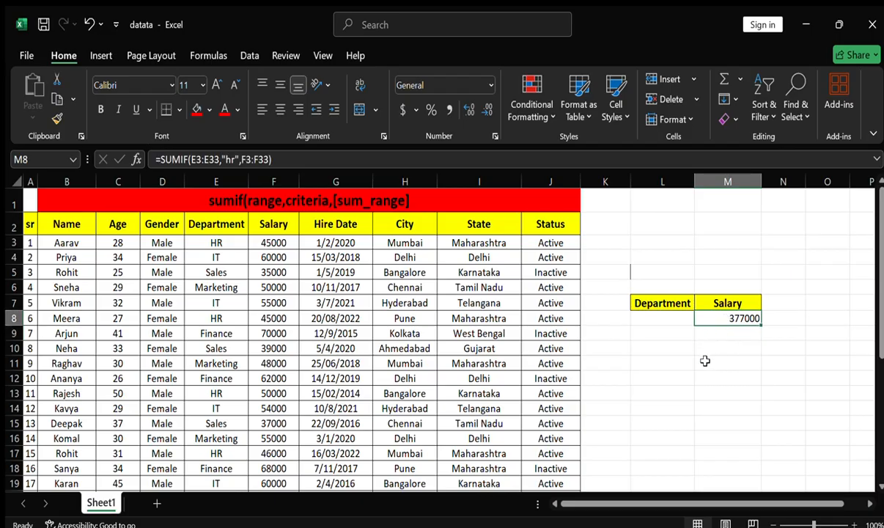
double_click(717, 321)
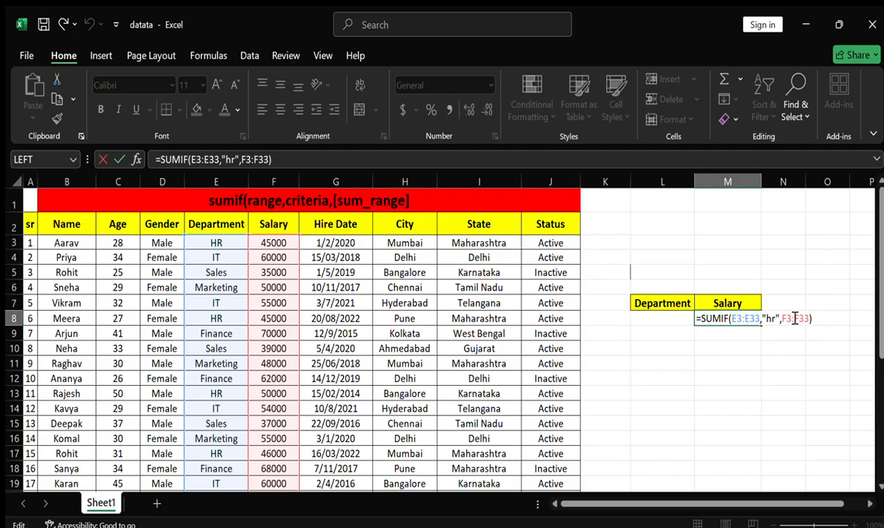
left_click_drag(781, 318, 764, 329)
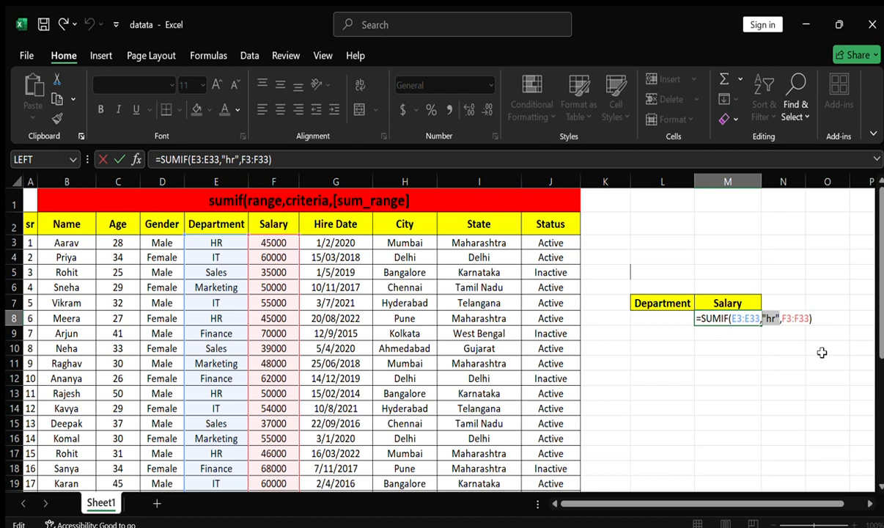
key("BackSpace")
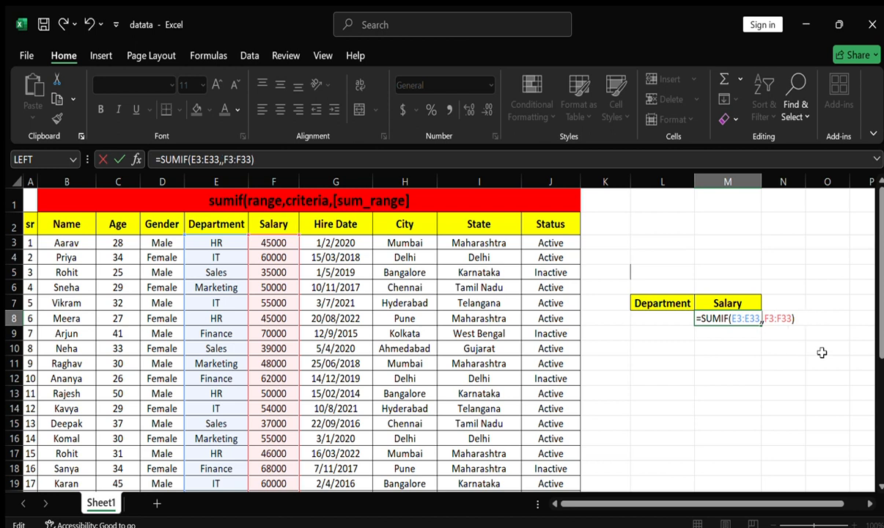
left_click(671, 320)
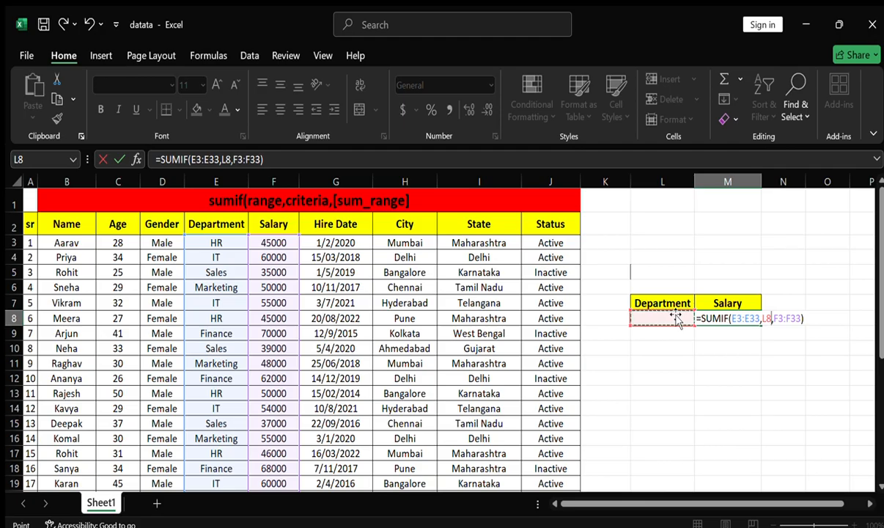
key("Return")
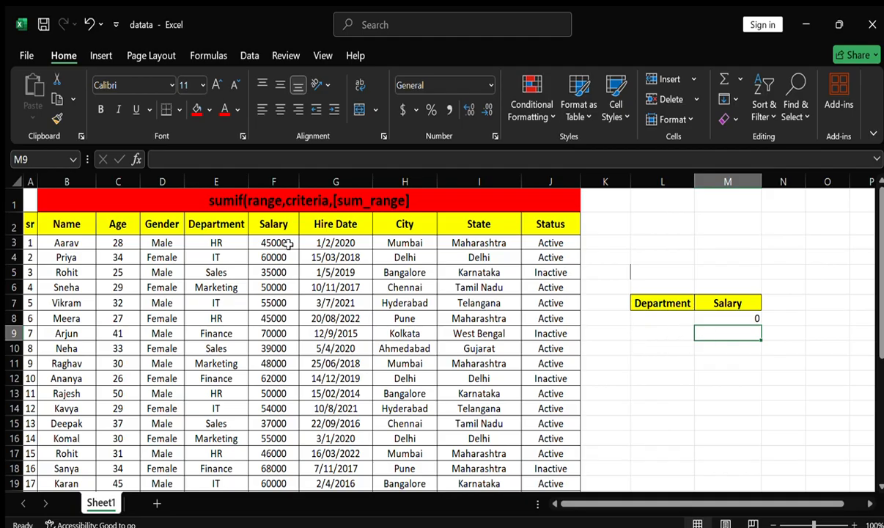
Copy the department IT from cell E4 into criterion cell L8
left_click(217, 254)
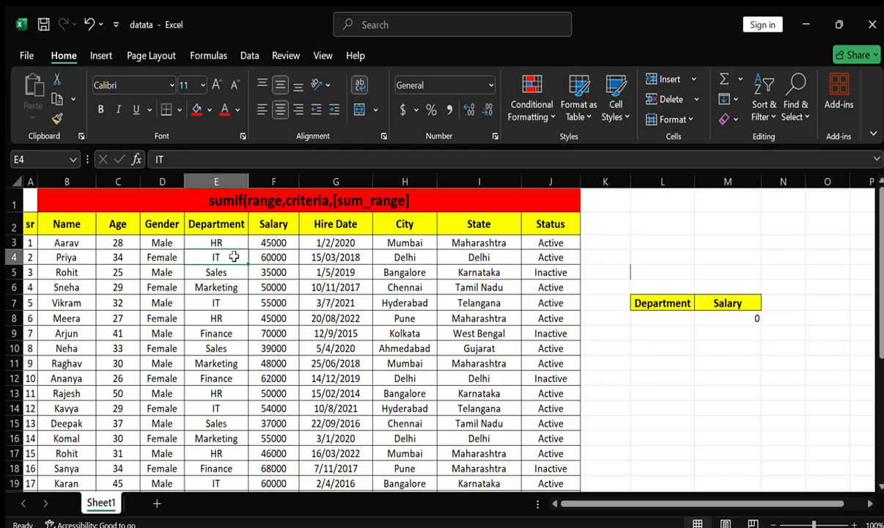
key("ctrl+c")
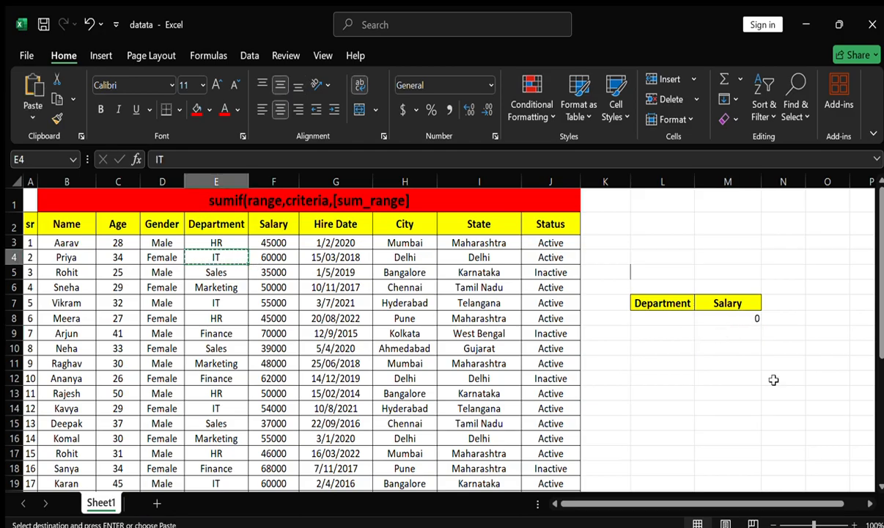
left_click(657, 325)
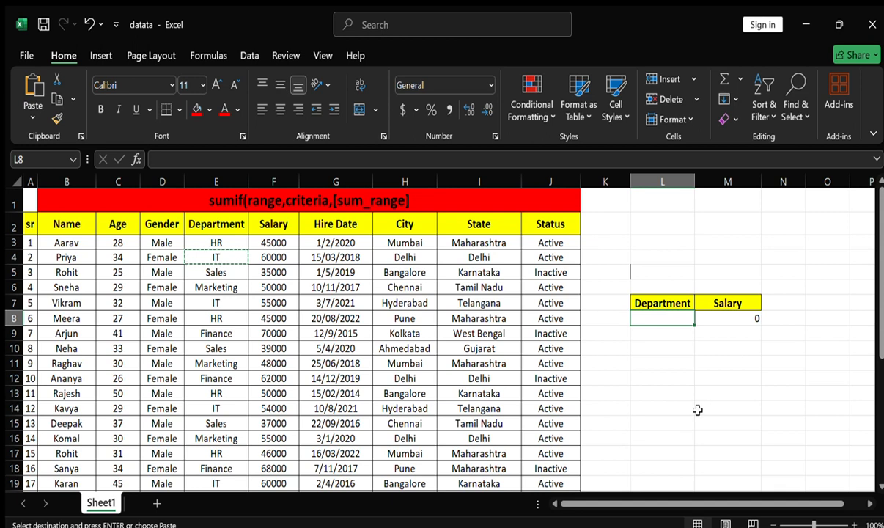
key("ctrl+v")
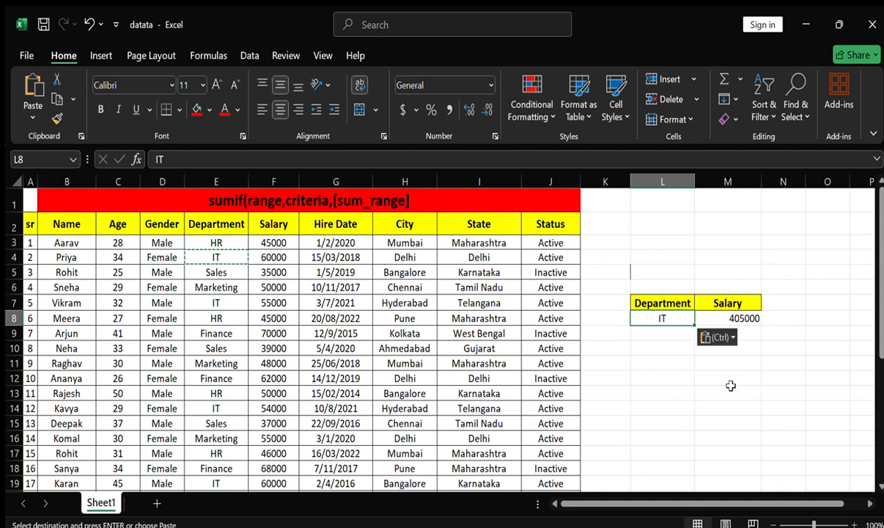
left_click(732, 393)
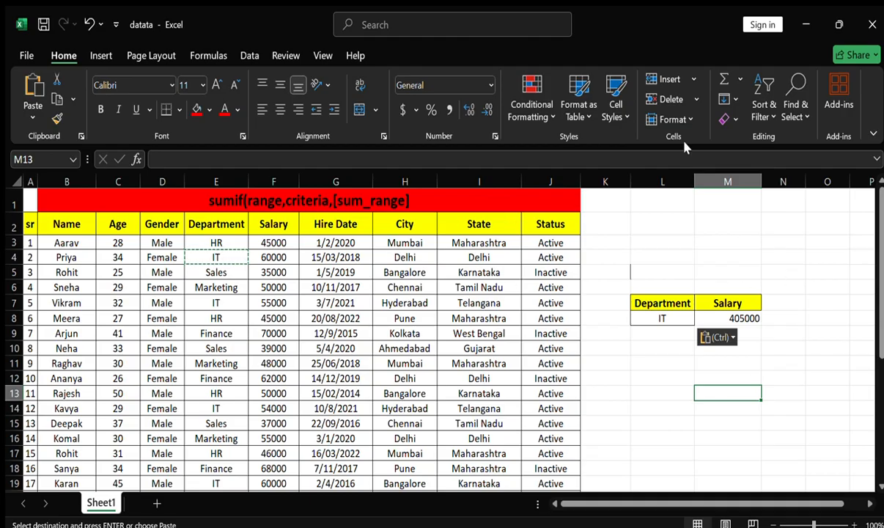
Replace the department in cell L8 with Marketing, copied from cell E6
left_click(233, 288)
key("ctrl+c")
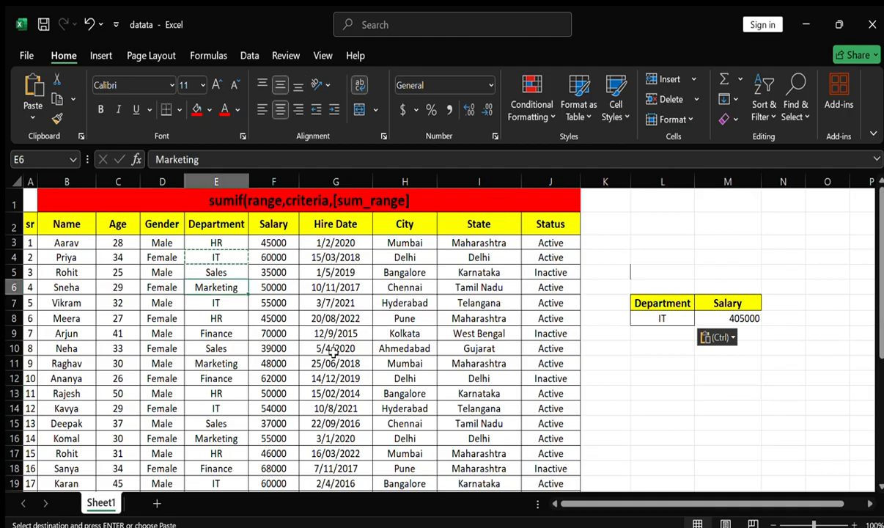
left_click(663, 319)
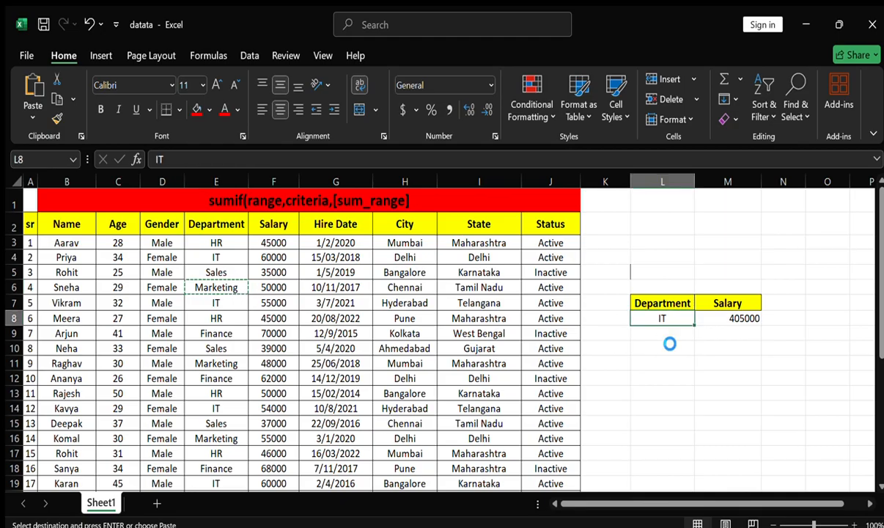
key("ctrl+v")
left_click(660, 353)
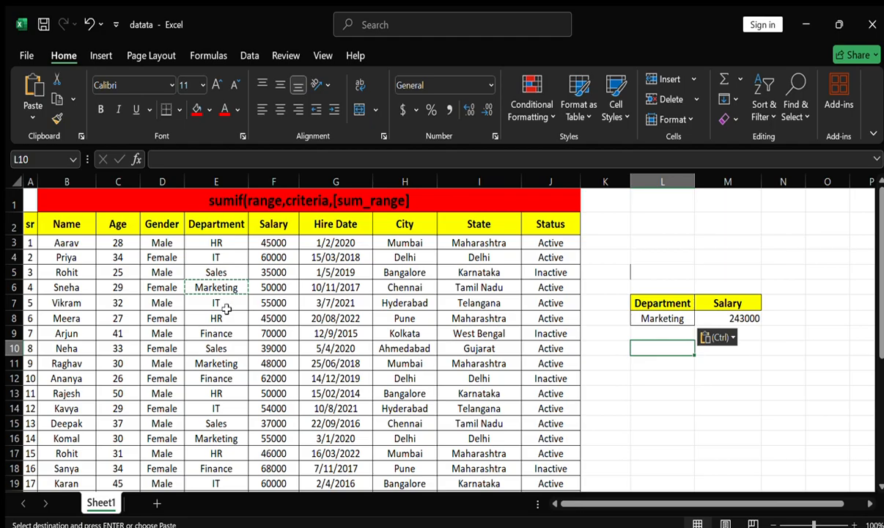
Replace the department in cell L8 with Sales, copied from cell E5
left_click(233, 271)
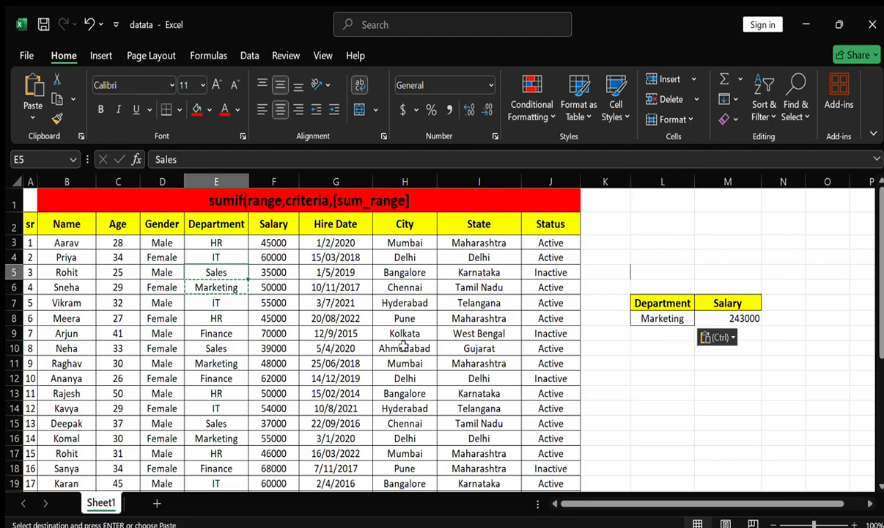
key("ctrl+c")
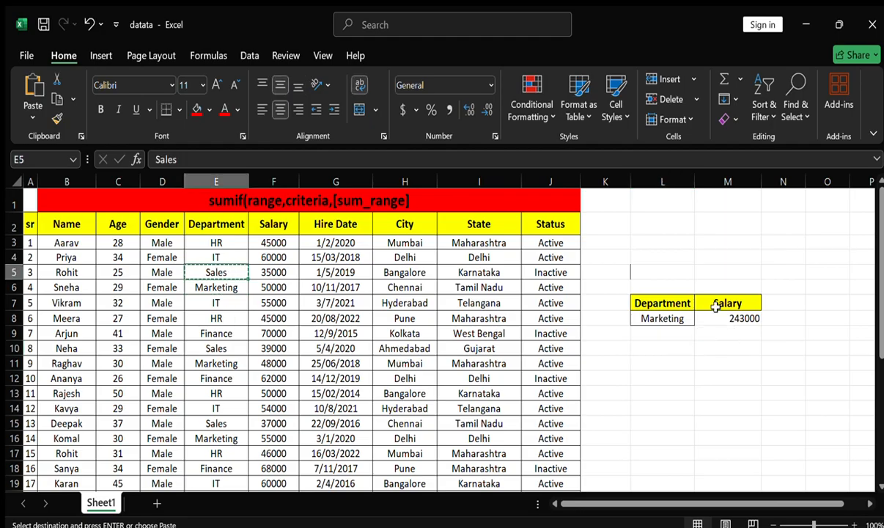
left_click(662, 317)
key("ctrl+v")
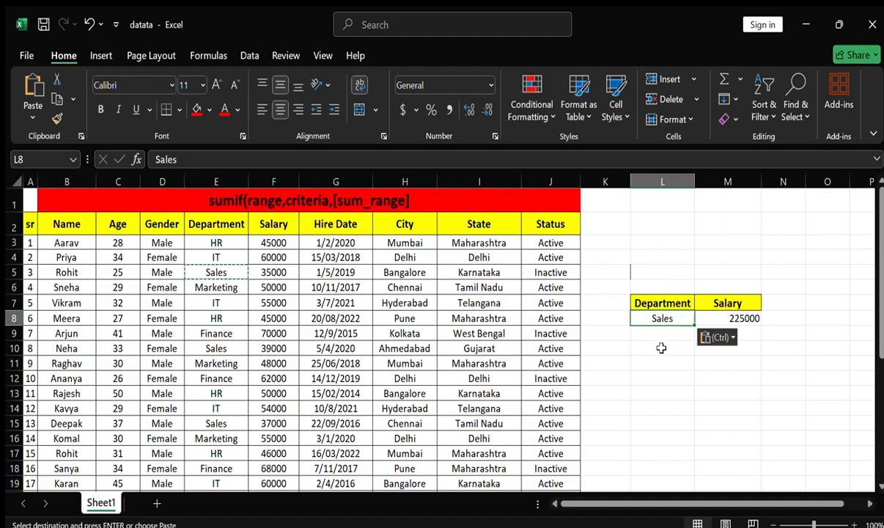
left_click(655, 347)
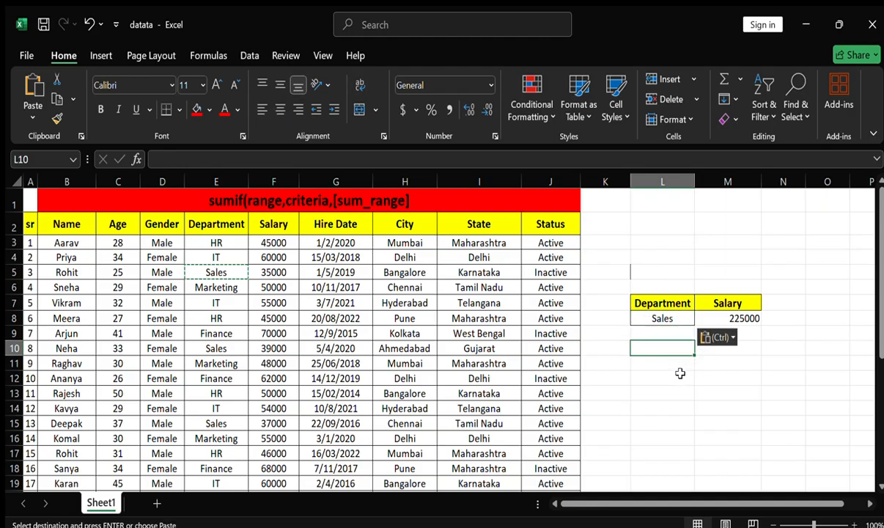
left_click(681, 375)
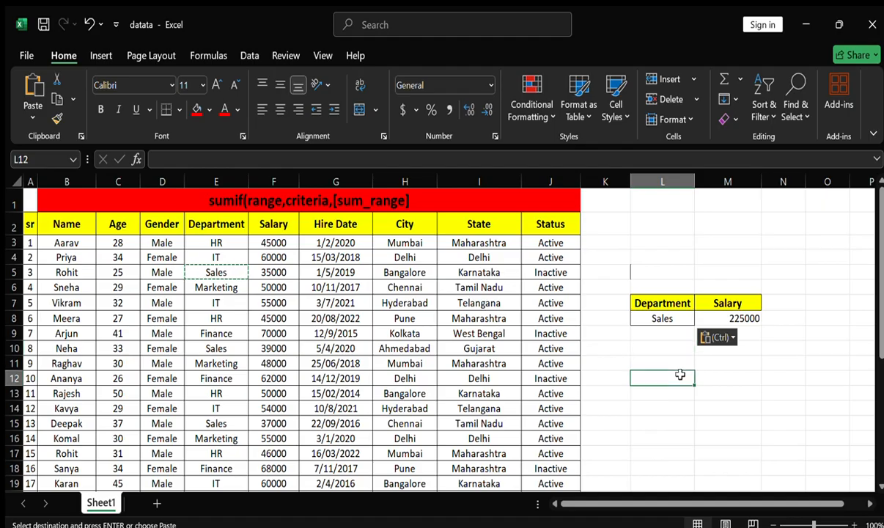
left_click(671, 317)
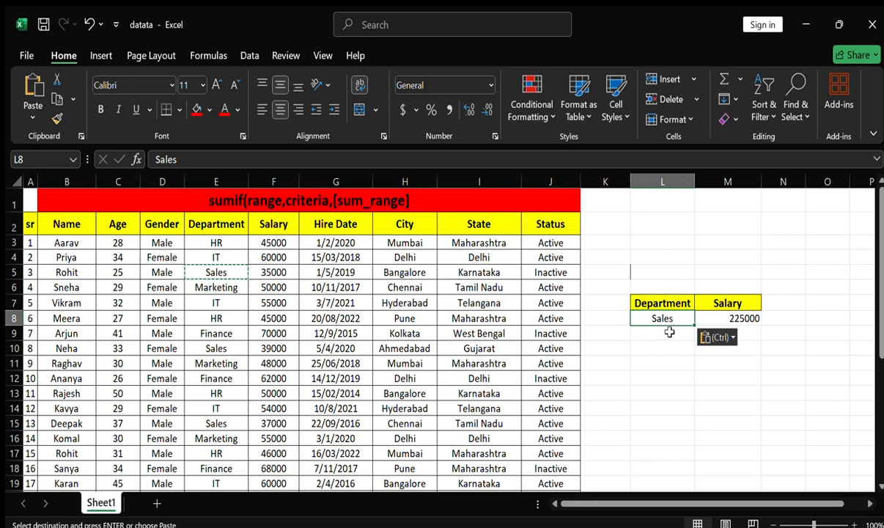
left_click(664, 365)
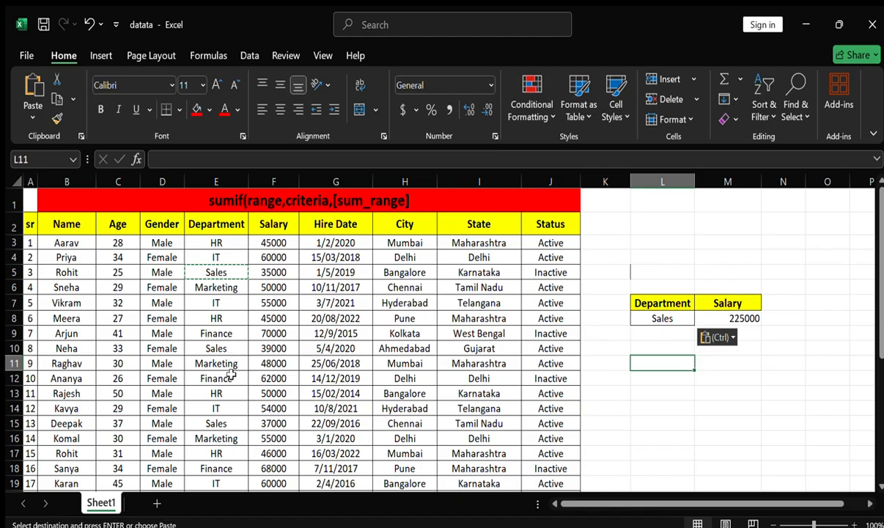
Look through the Department column of the employee table to see which departments occur
scroll(223, 363, "down", 2)
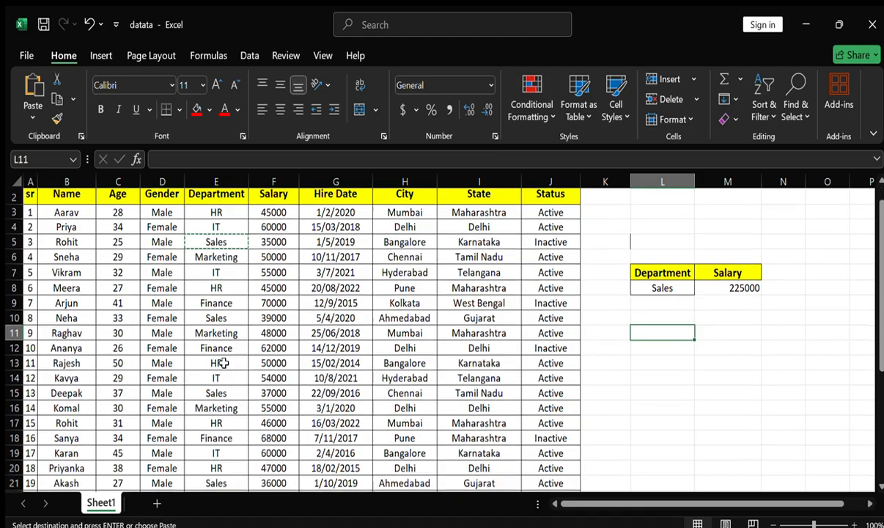
scroll(226, 362, "down", 1)
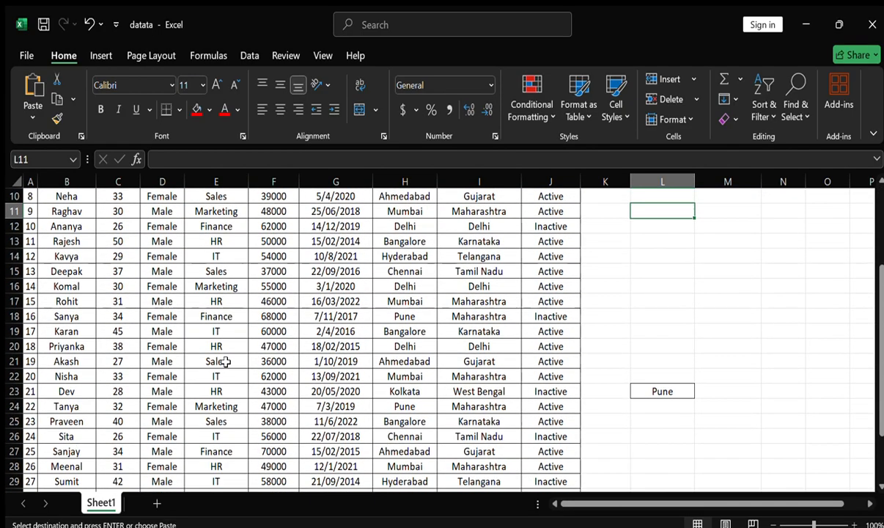
scroll(227, 362, "up", 3)
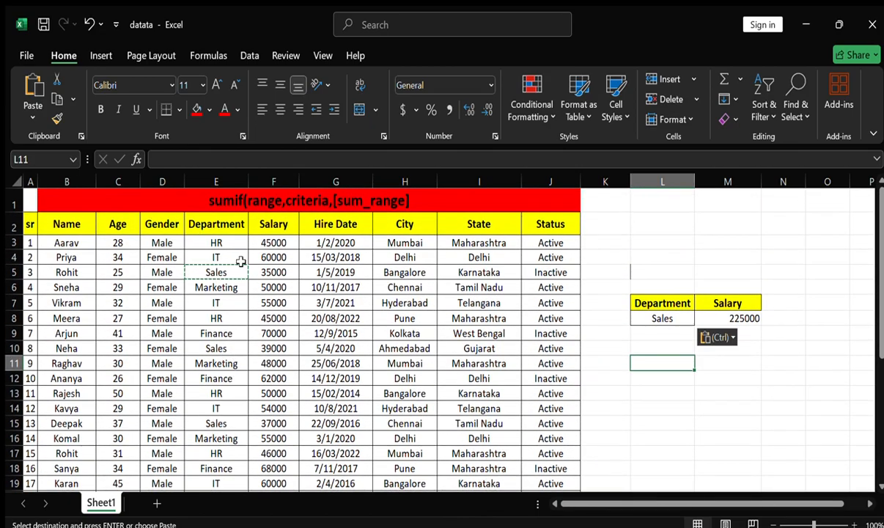
scroll(241, 262, "down", 3)
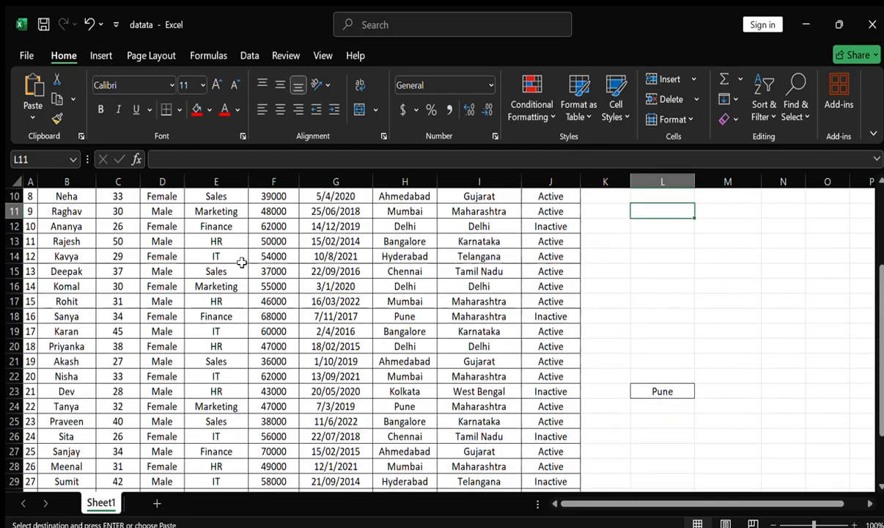
scroll(242, 264, "down", 1)
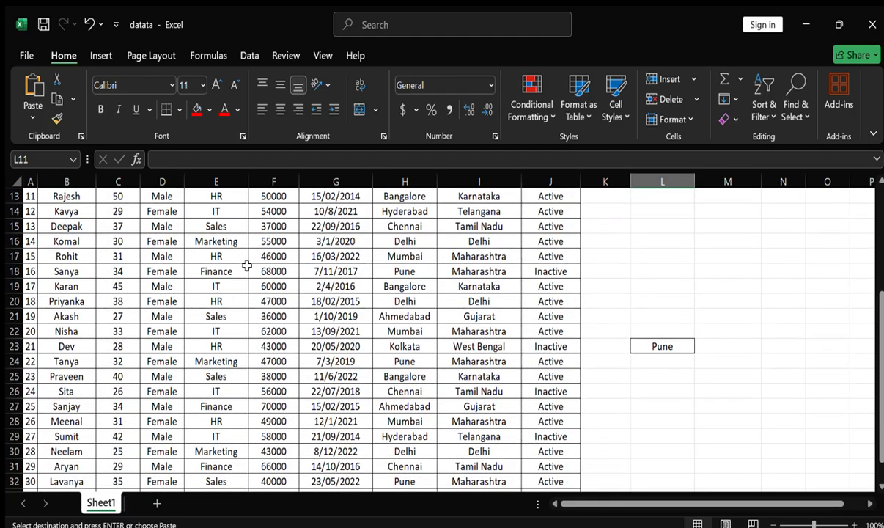
scroll(247, 266, "down", 2)
scroll(247, 268, "up", 1)
scroll(248, 269, "up", 5)
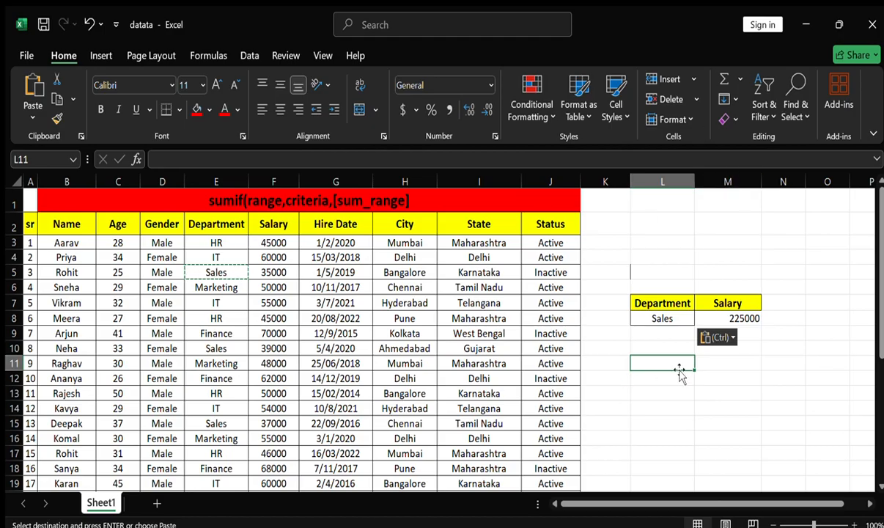
List the distinct departments from E3:E33 with a UNIQUE formula in cell L12
left_click(659, 389)
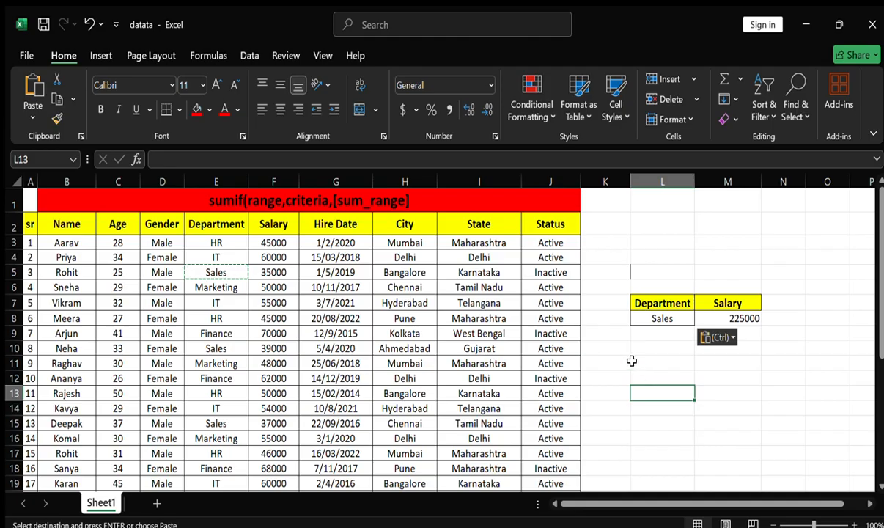
left_click(665, 374)
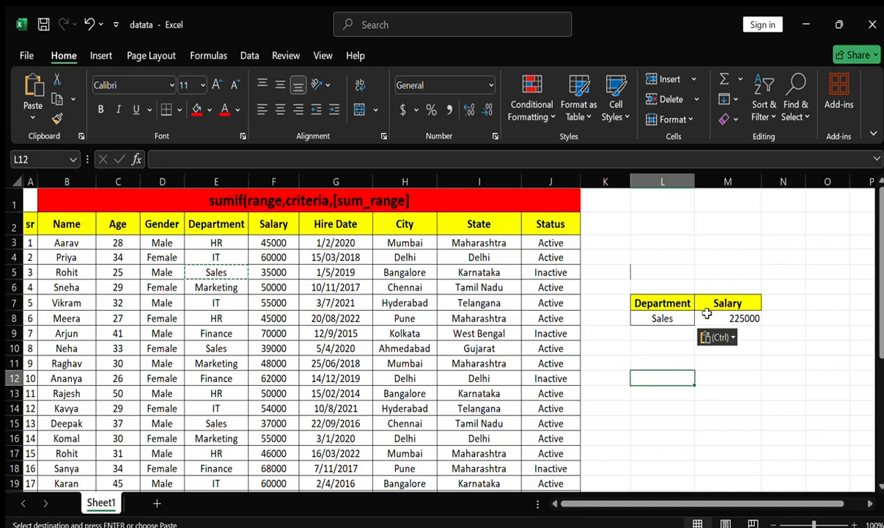
key("Escape")
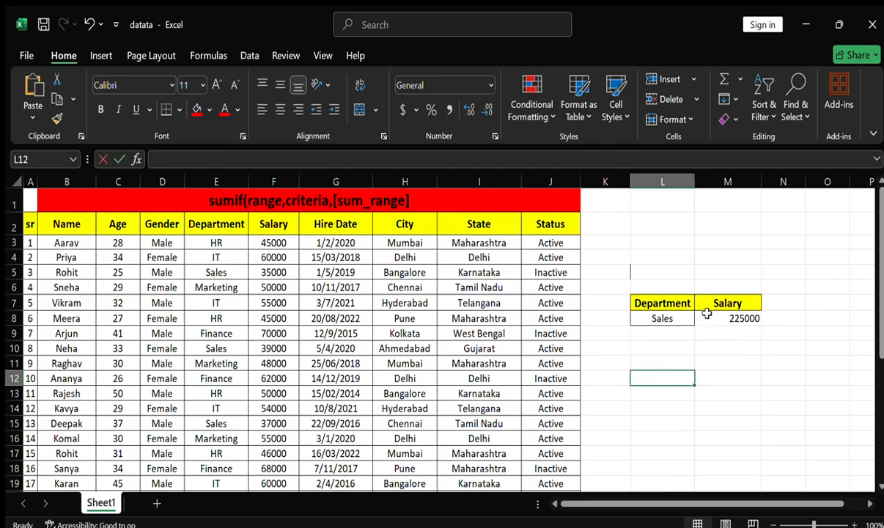
type("=")
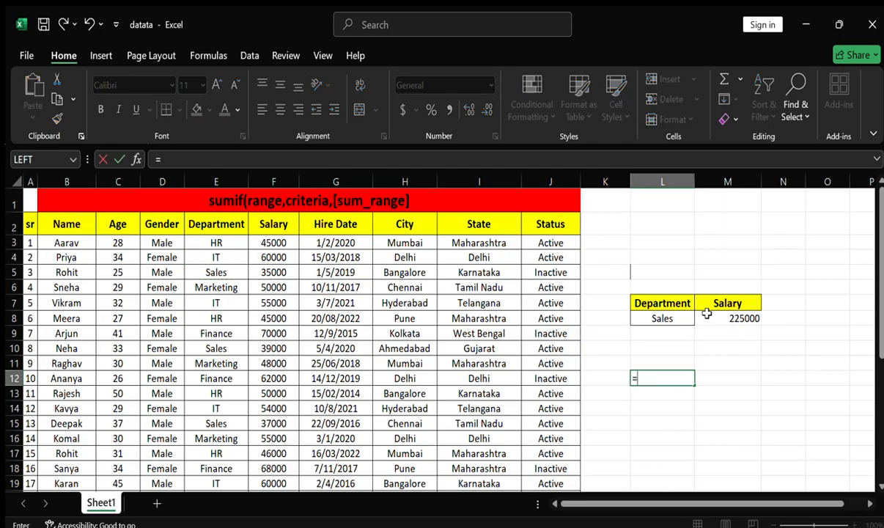
type("uniq")
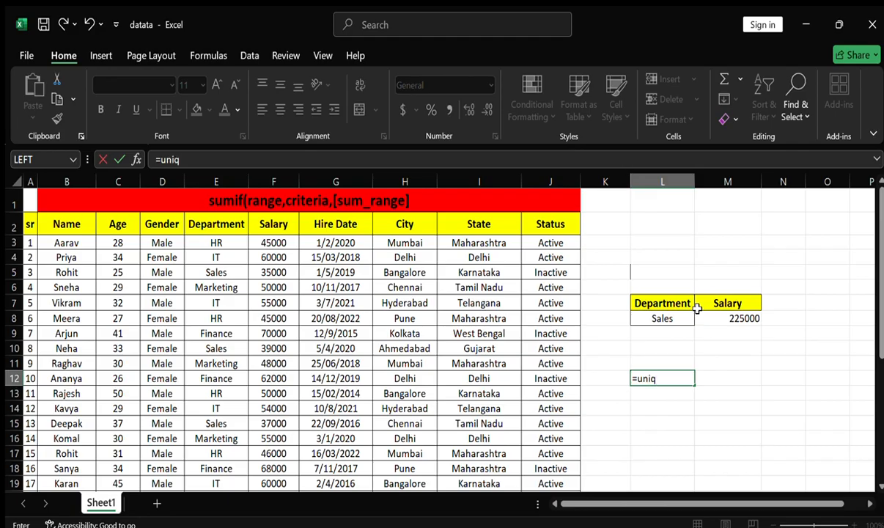
key("Tab")
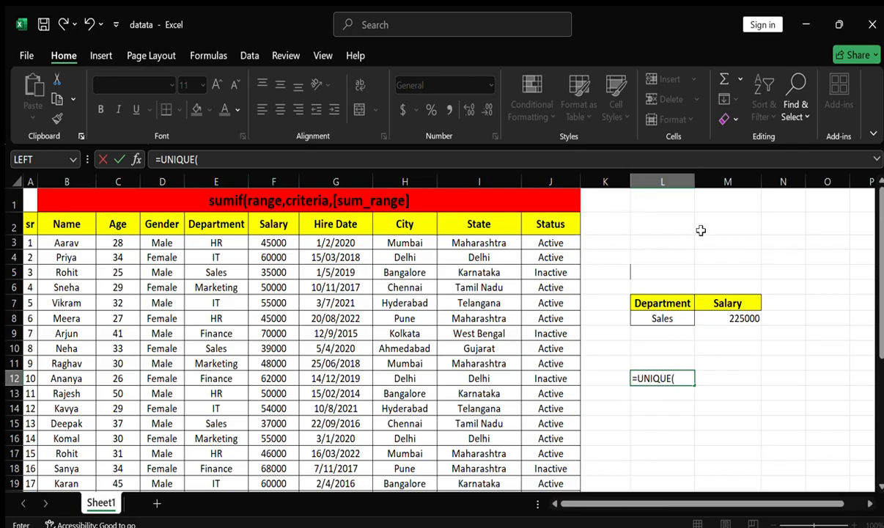
left_click(216, 242)
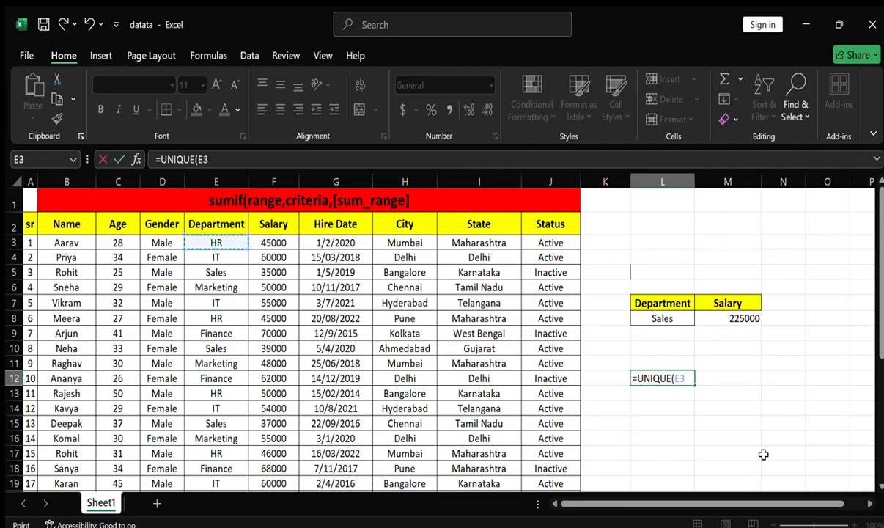
key("ctrl+shift+Down")
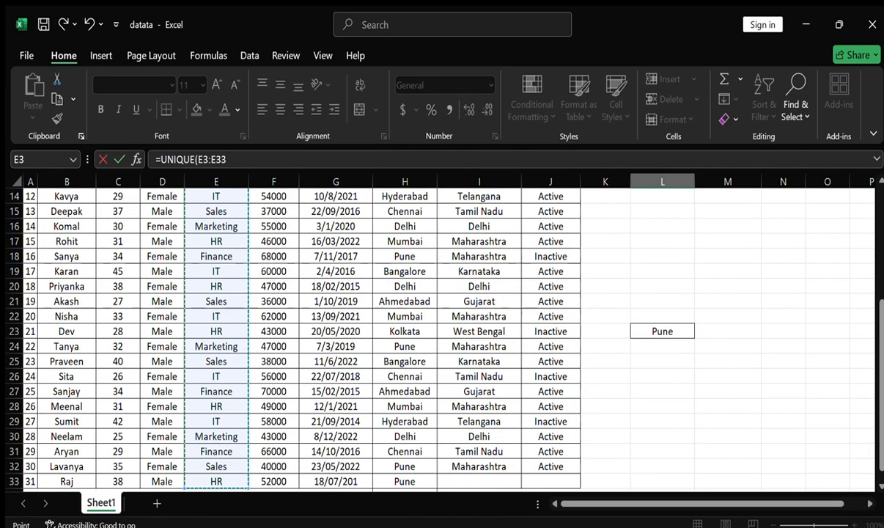
scroll(367, 330, "up", 4)
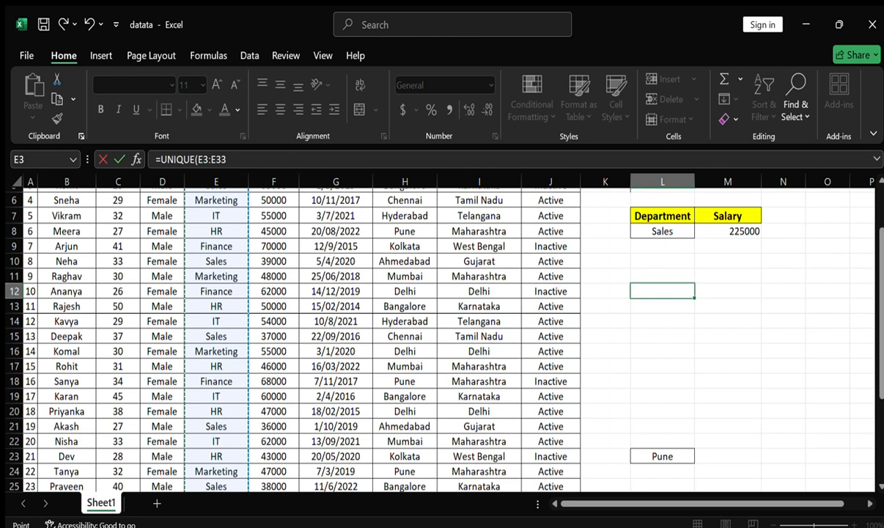
key("Return")
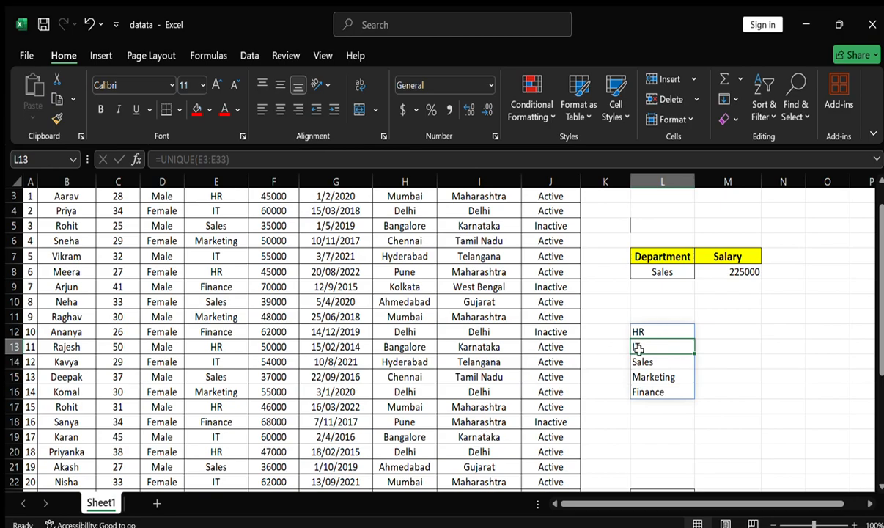
Add a list data validation to criterion cell L8, using the departments in L12:L16 as its source
scroll(671, 288, "up", 1)
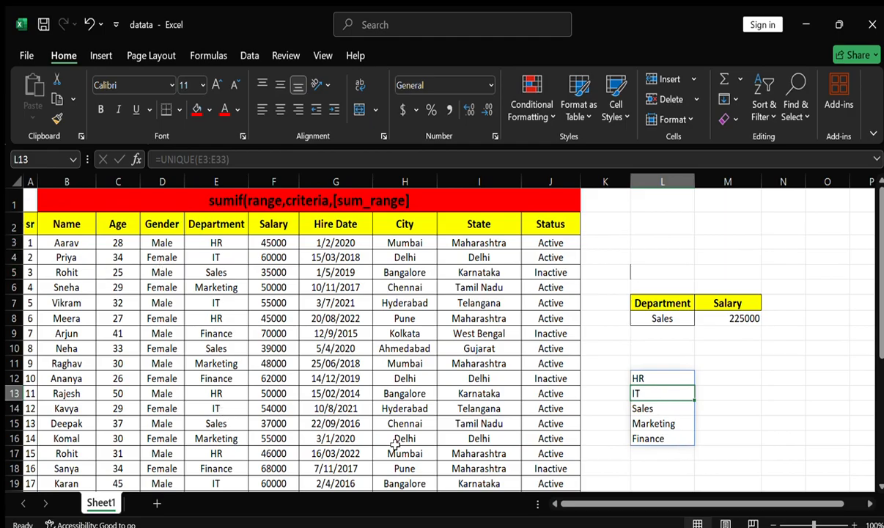
left_click(680, 319)
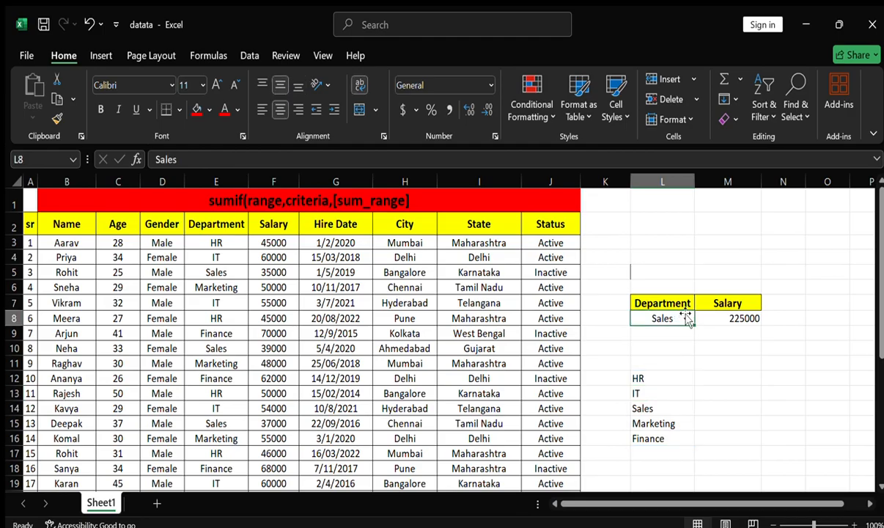
key("alt")
key("d")
key("l")
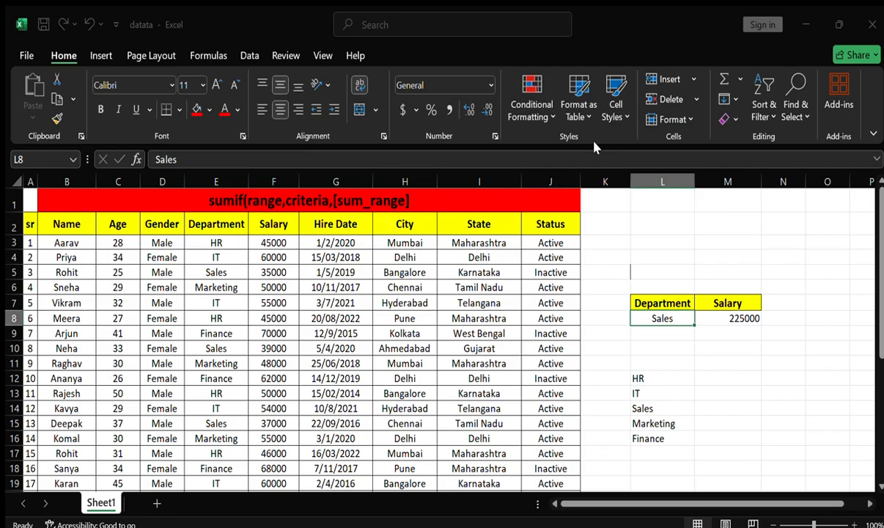
left_click(609, 218)
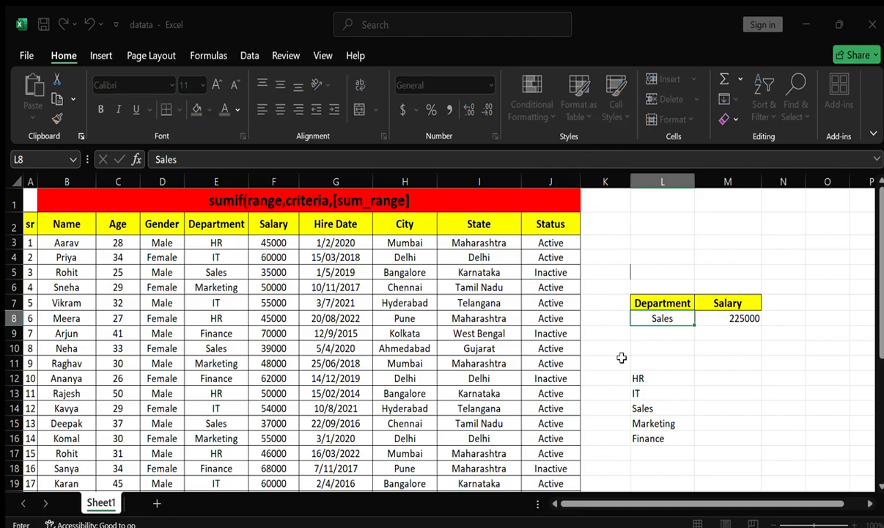
left_click_drag(644, 378, 654, 439)
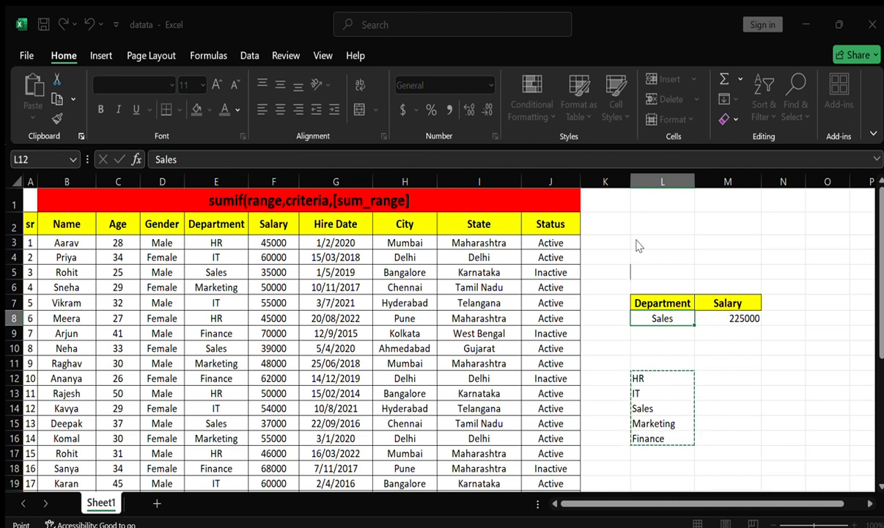
left_click(669, 301)
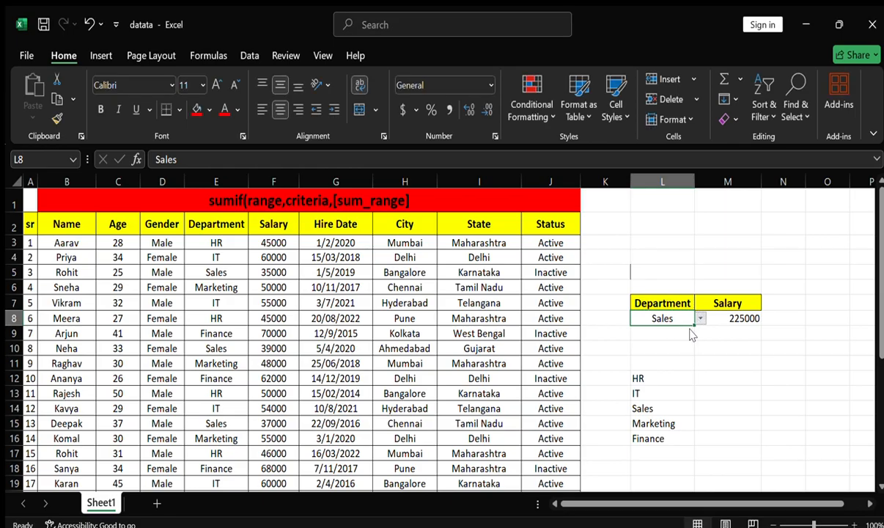
Try cell L8's dropdown list by choosing IT, Sales and finally Marketing
left_click(690, 339)
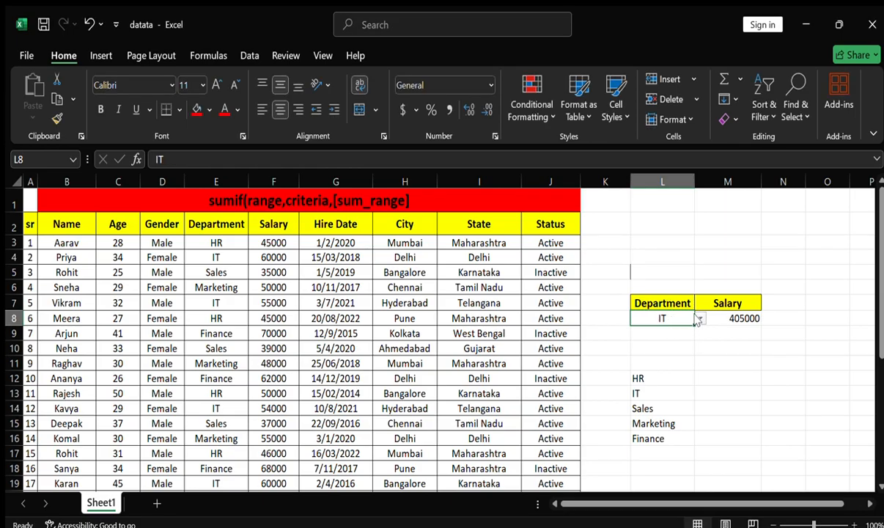
left_click(684, 350)
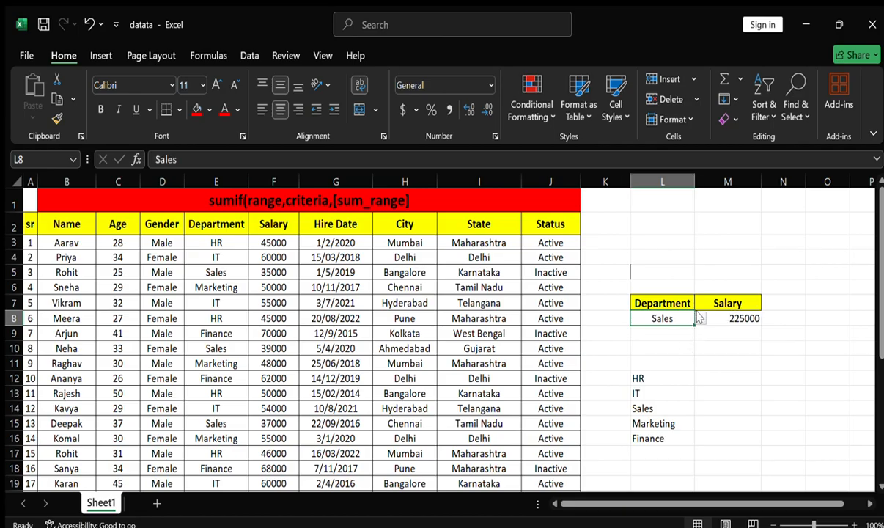
left_click(687, 368)
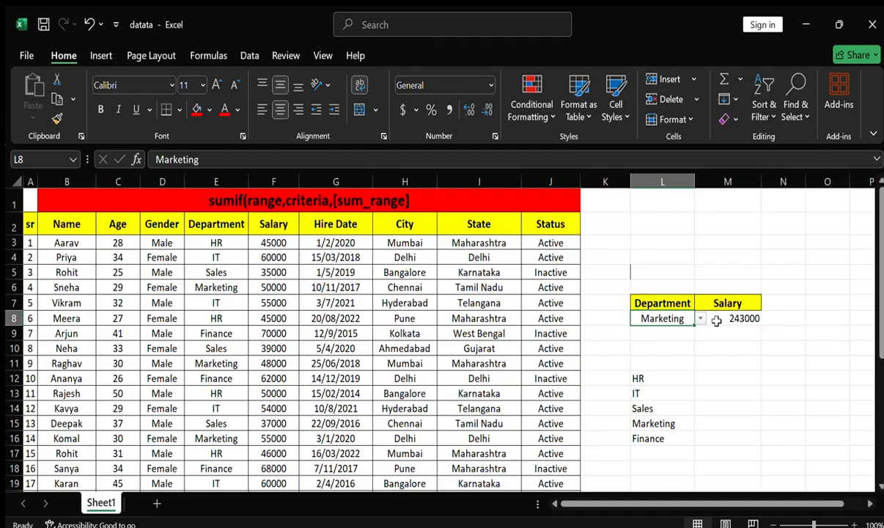
Delete the helper list of distinct departments in L12:L16
mouse_move(663, 364)
left_mouse_down()
mouse_move(671, 437)
mouse_move(652, 432)
left_mouse_up()
key("Delete")
left_click(654, 332)
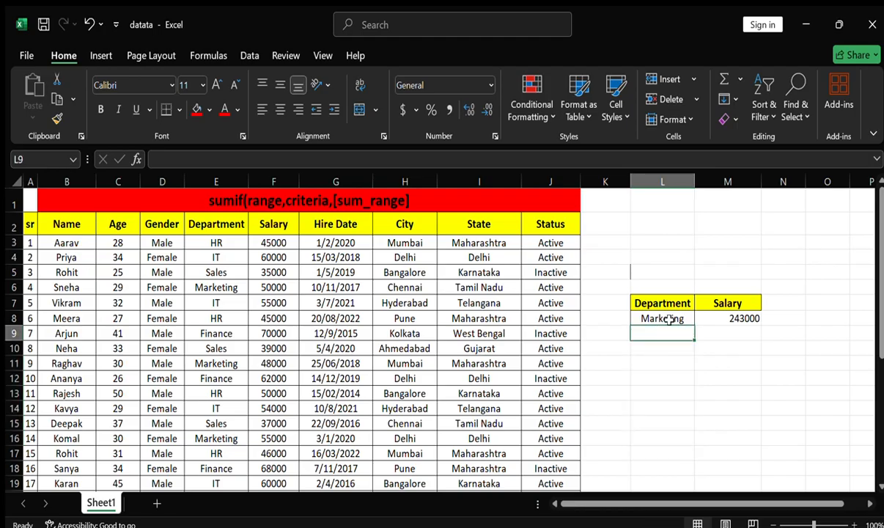
Check the dropdown list of department cell L8 with its source list removed
left_click(668, 317)
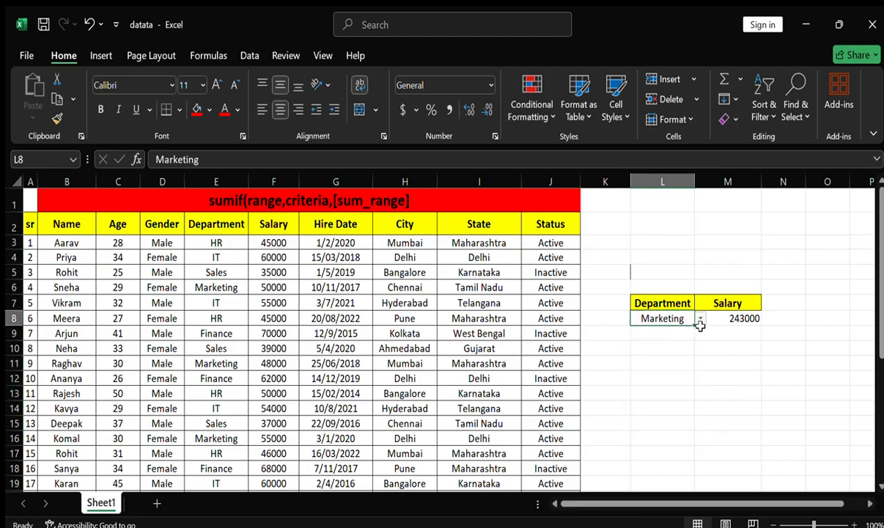
left_click(701, 332)
left_click(664, 319)
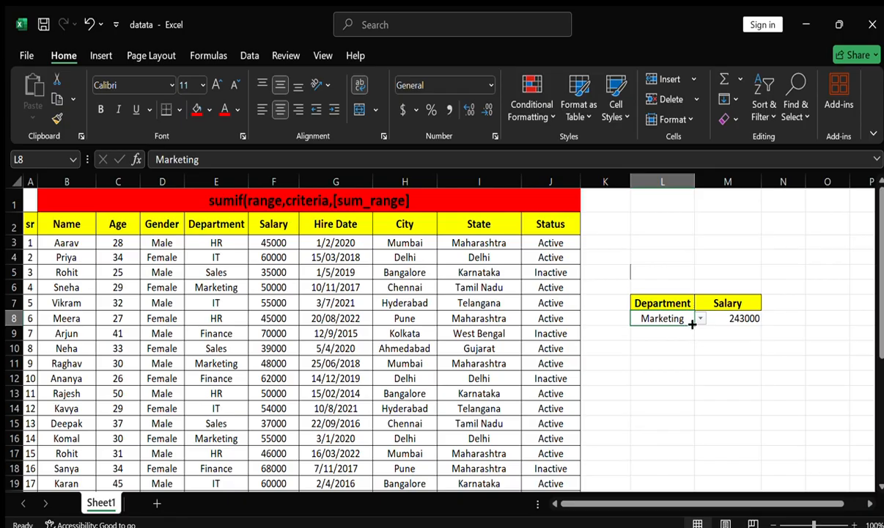